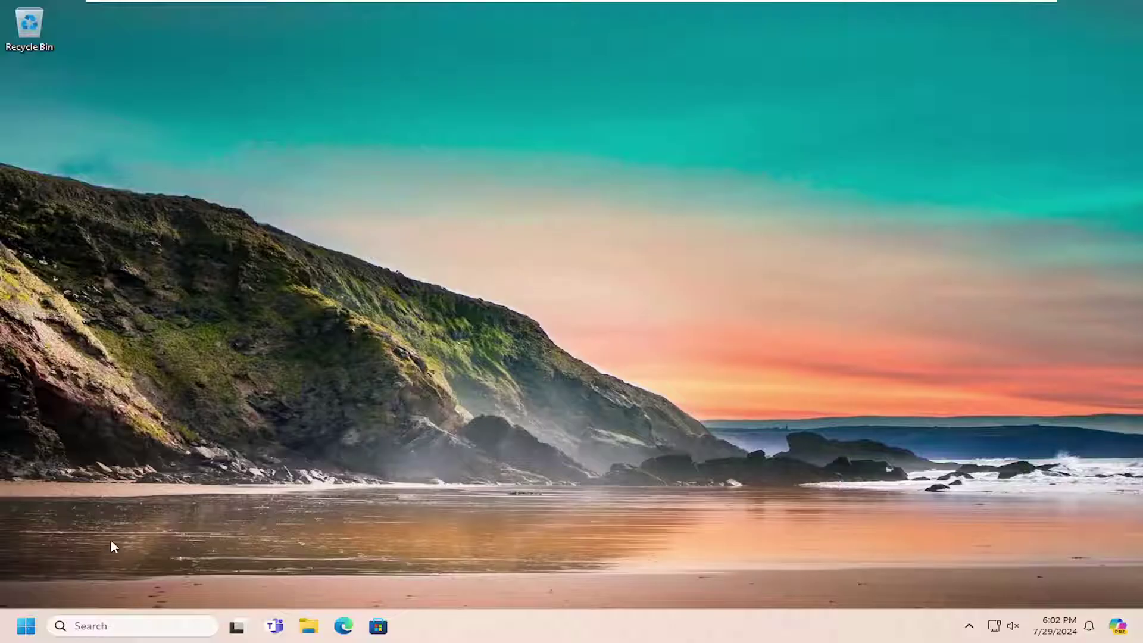
Launch Registry Editor from Start search as administrator and approve the UAC prompt
{"action": "left_click", "coordinate": [28, 629]}
{"action": "type", "text": "reged"}
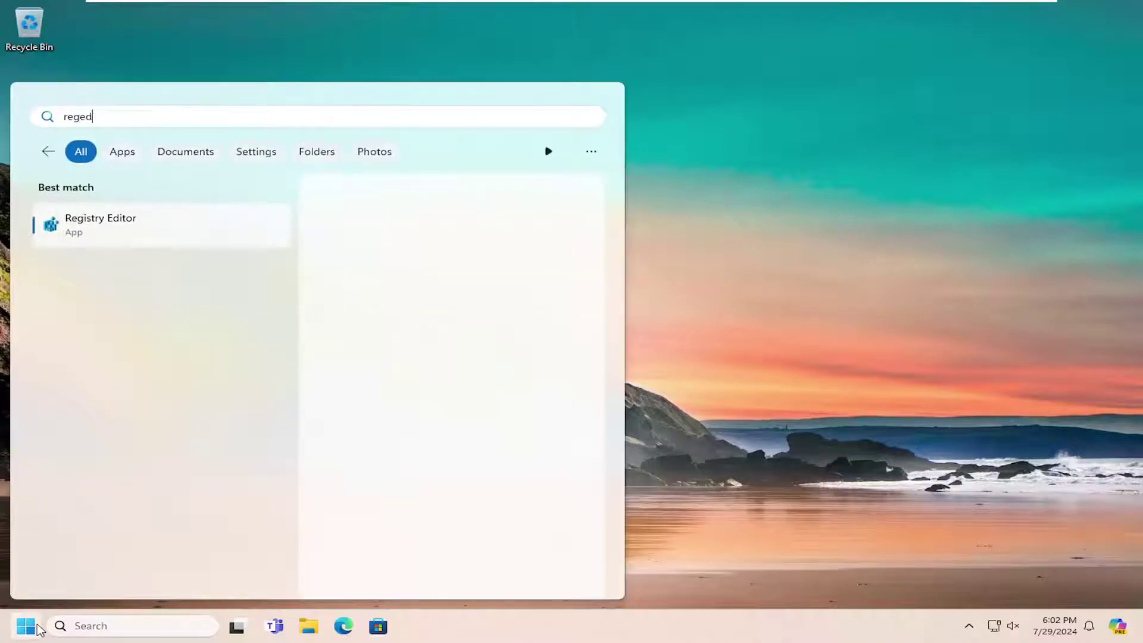
{"action": "type", "text": "it"}
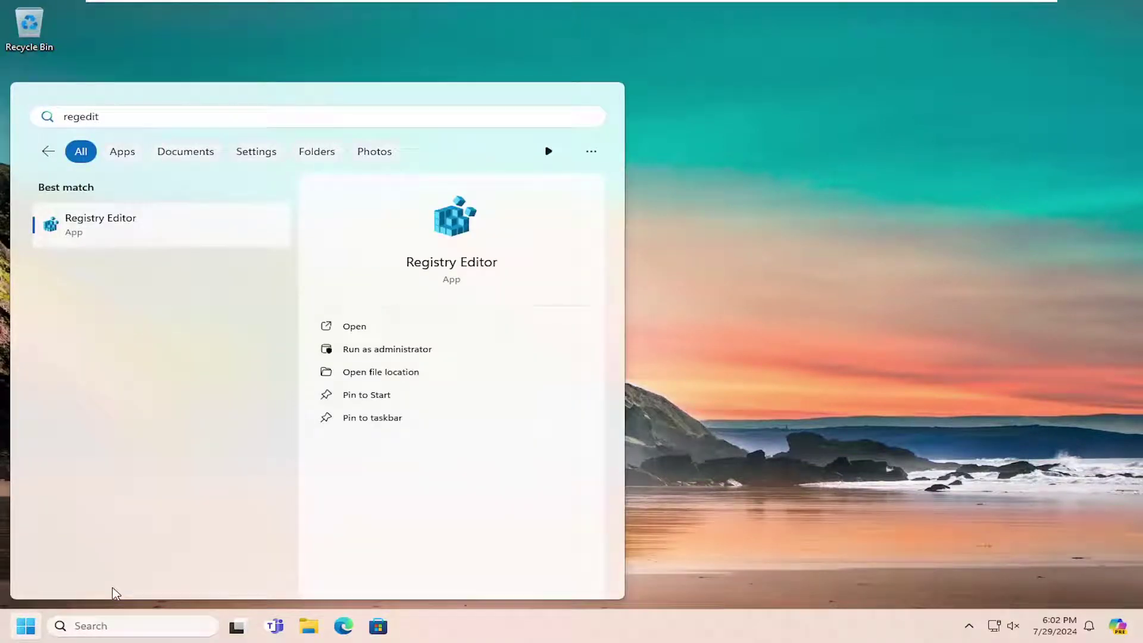
{"action": "right_click", "coordinate": [100, 229]}
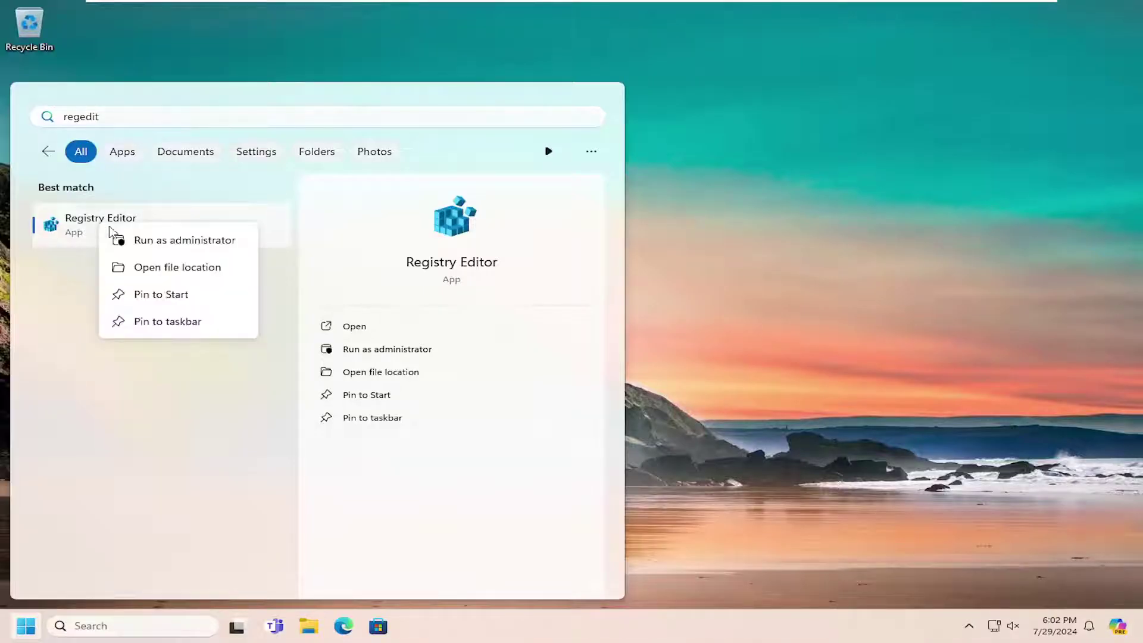
{"action": "left_click", "coordinate": [139, 242]}
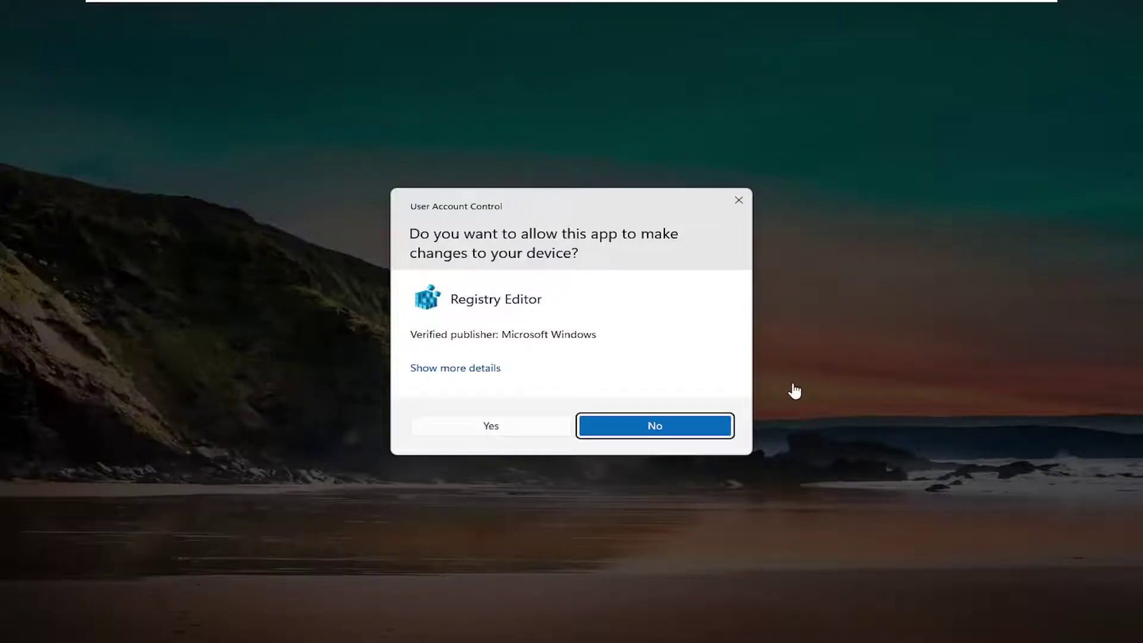
{"action": "left_click", "coordinate": [515, 428]}
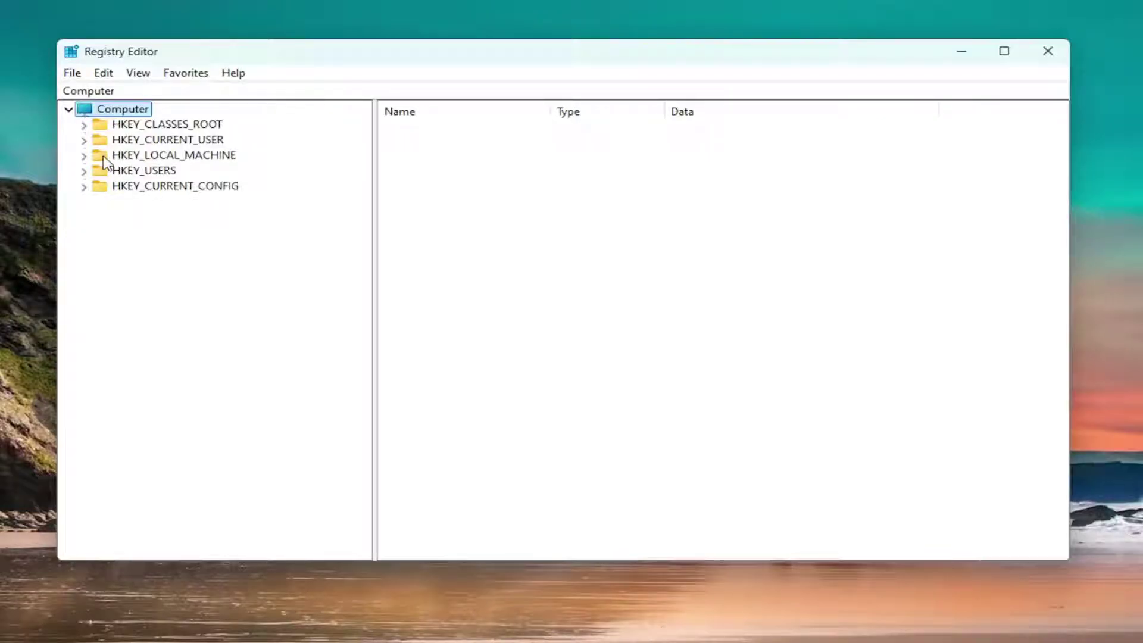
{"action": "left_click", "coordinate": [72, 73]}
{"action": "left_click", "coordinate": [107, 111]}
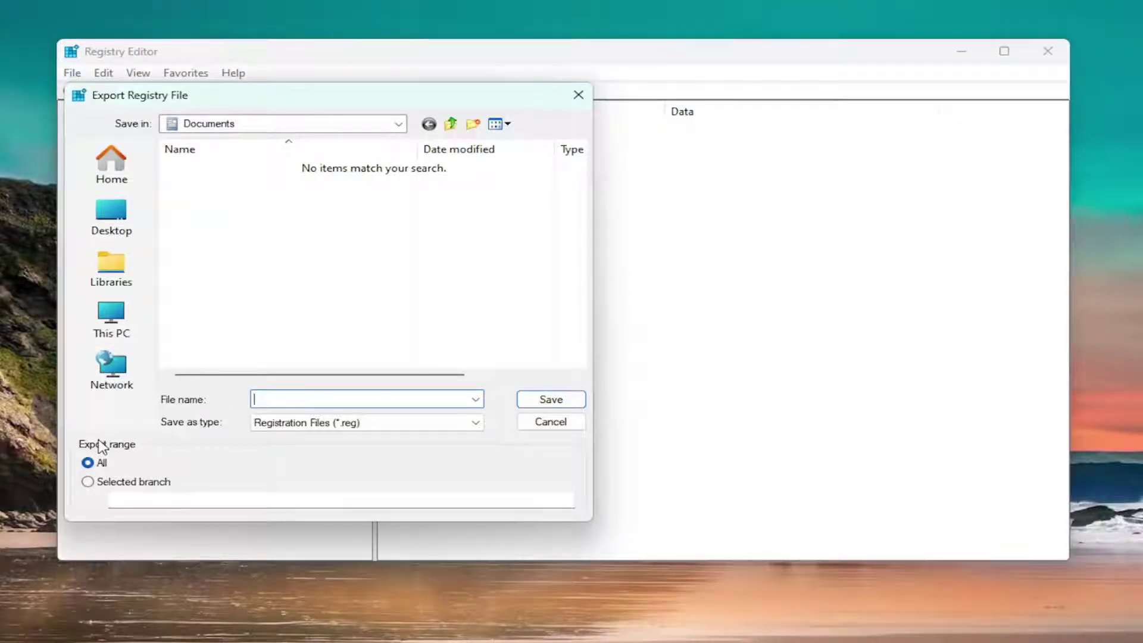
{"action": "left_click", "coordinate": [101, 238]}
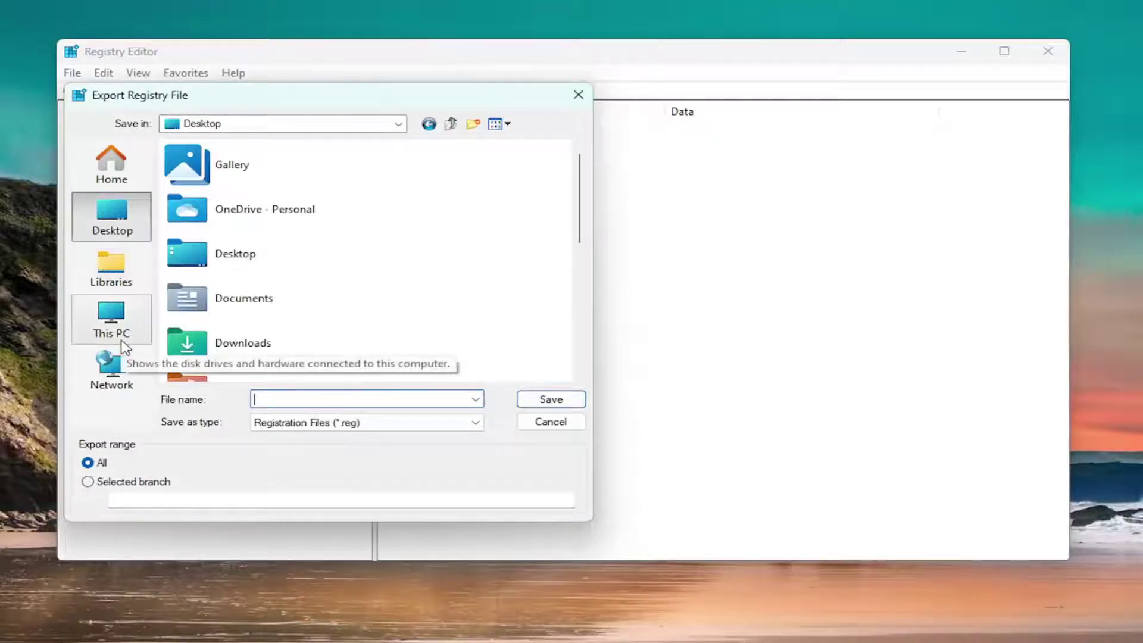
{"action": "left_click", "coordinate": [578, 95]}
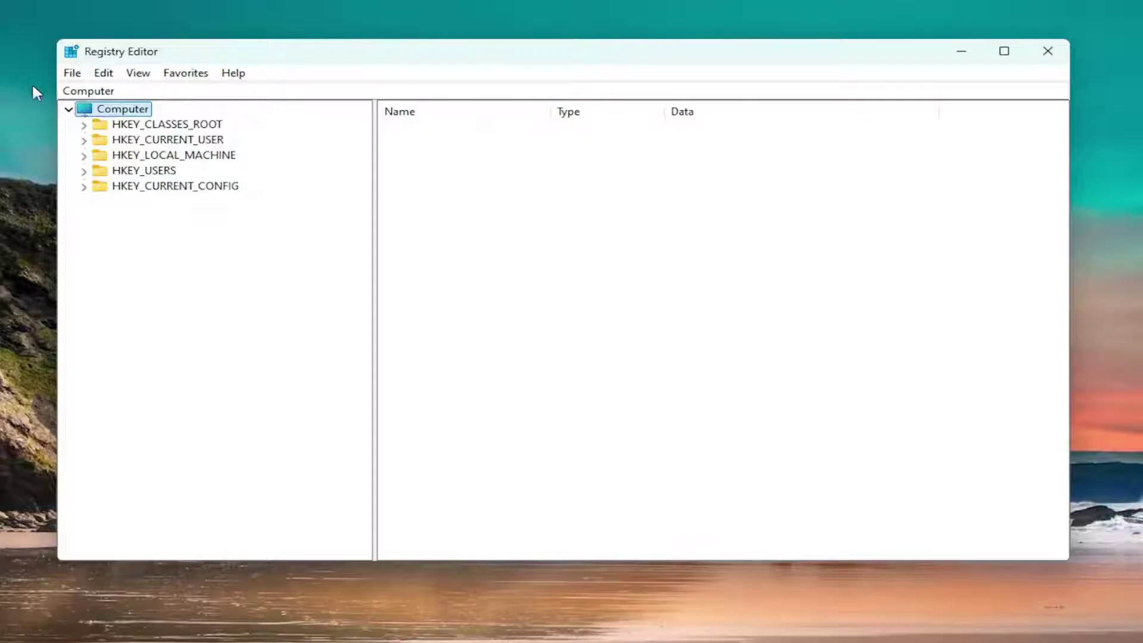
{"action": "left_click", "coordinate": [72, 74]}
{"action": "left_click", "coordinate": [81, 92]}
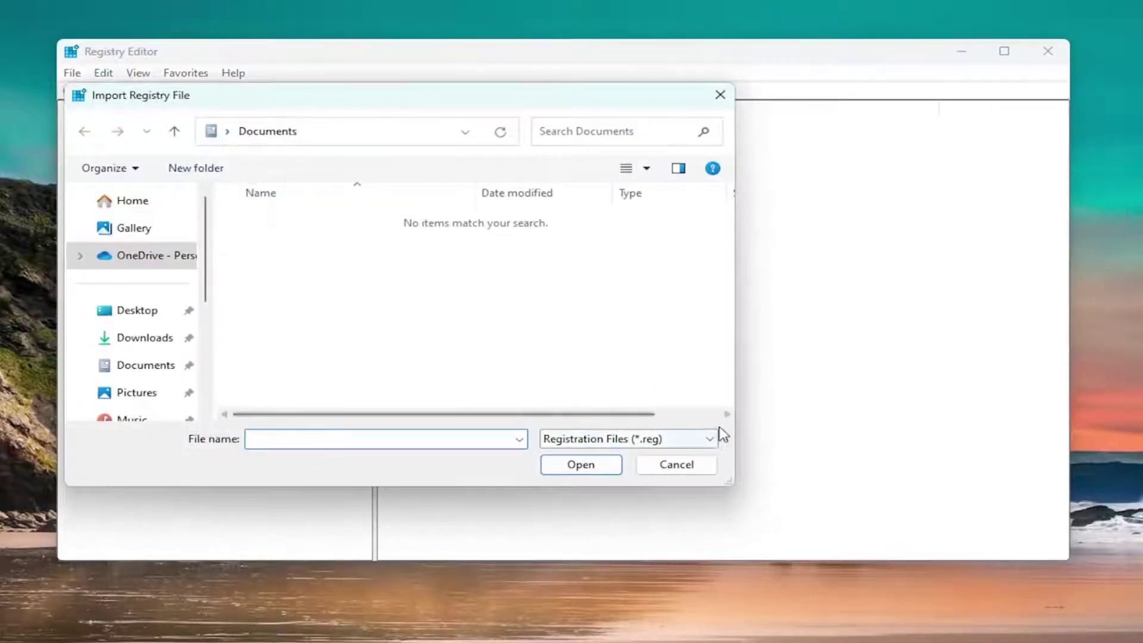
{"action": "left_click", "coordinate": [693, 473]}
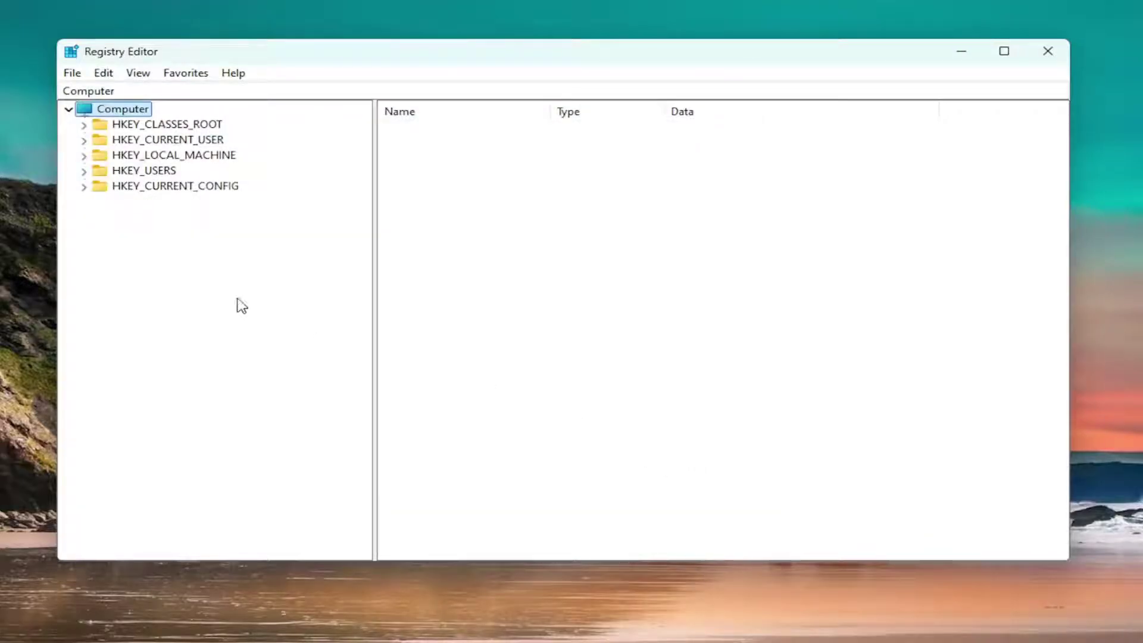
Expand HKEY_CURRENT_USER > Control Panel and select the Input Method key
{"action": "double_click", "coordinate": [190, 144]}
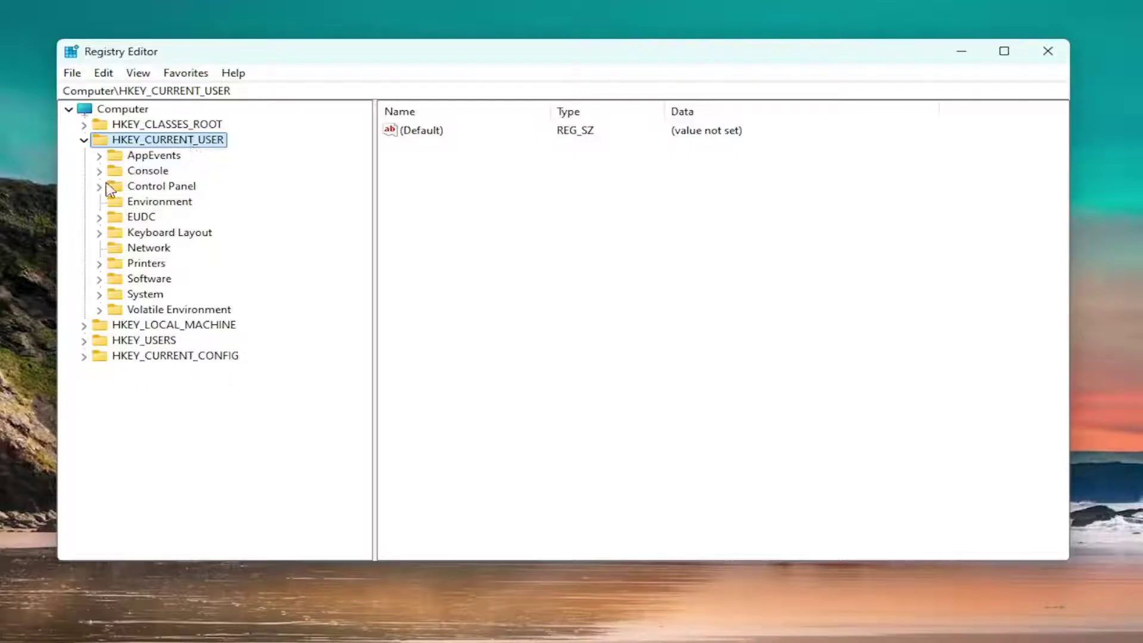
{"action": "double_click", "coordinate": [145, 188]}
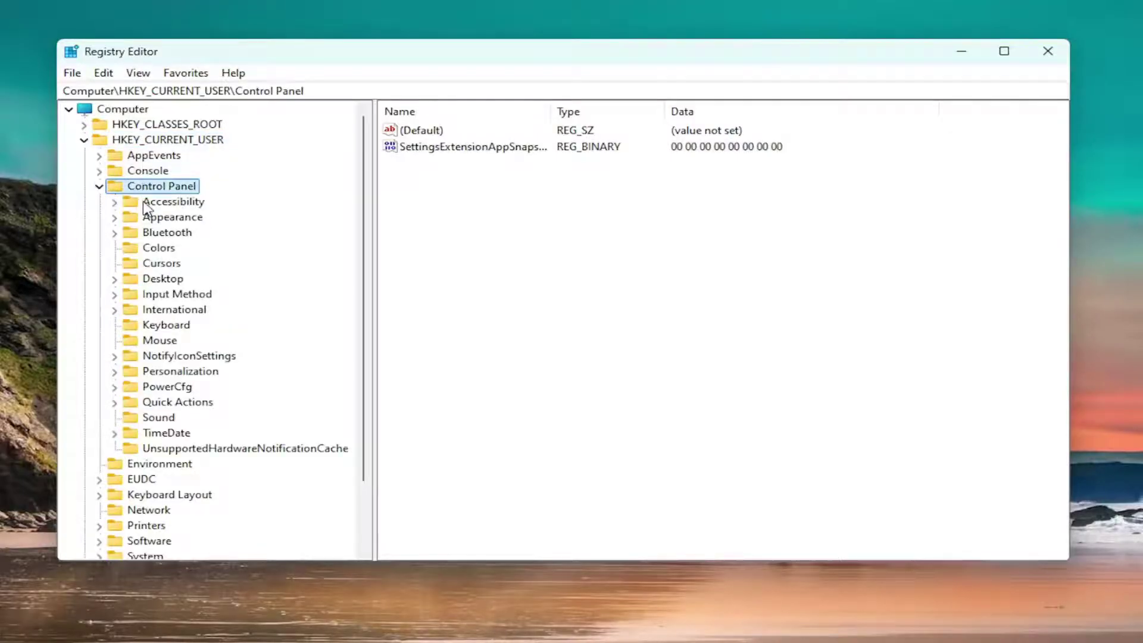
{"action": "double_click", "coordinate": [164, 298]}
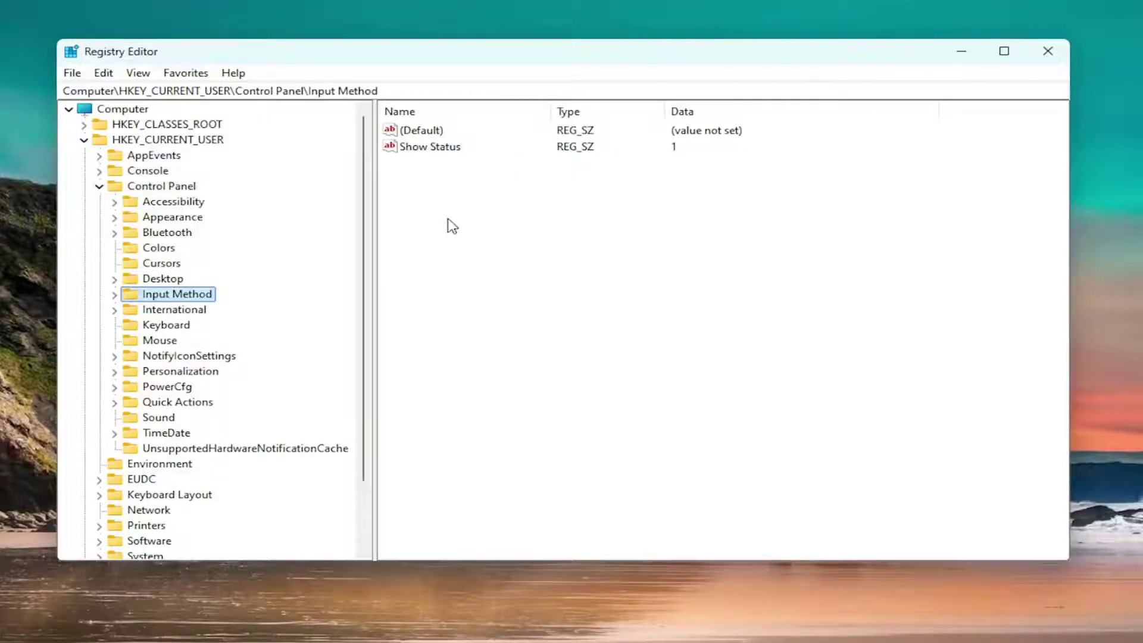
Create a new String Value under Input Method named EnableHexNumpad
{"action": "right_click", "coordinate": [489, 178]}
{"action": "mouse_move", "coordinate": [533, 183]}
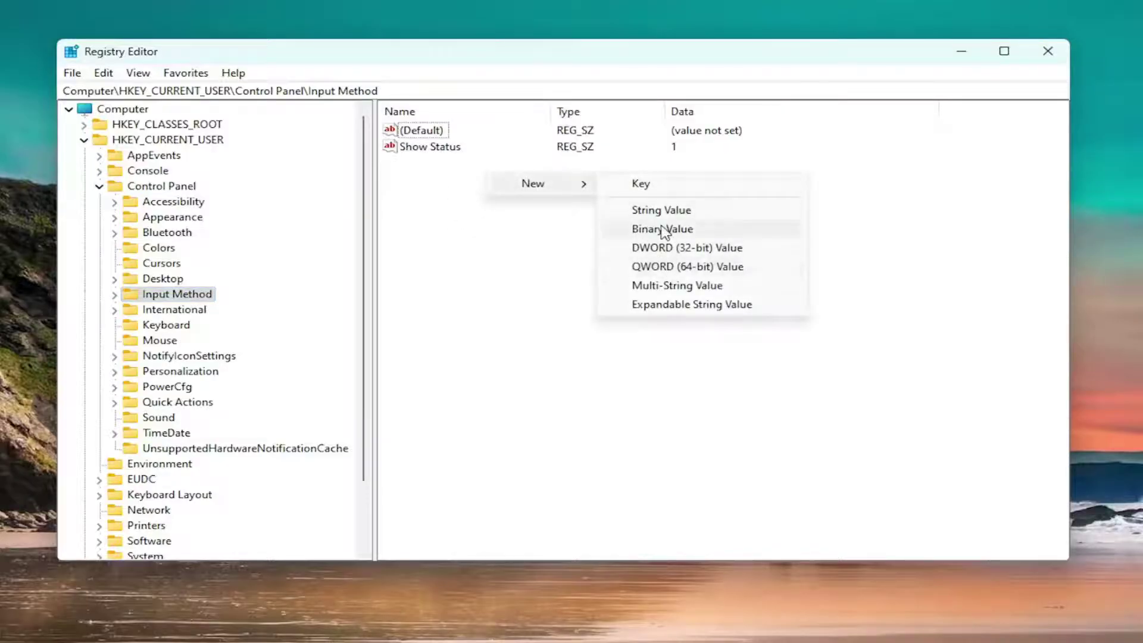
{"action": "left_click", "coordinate": [658, 212]}
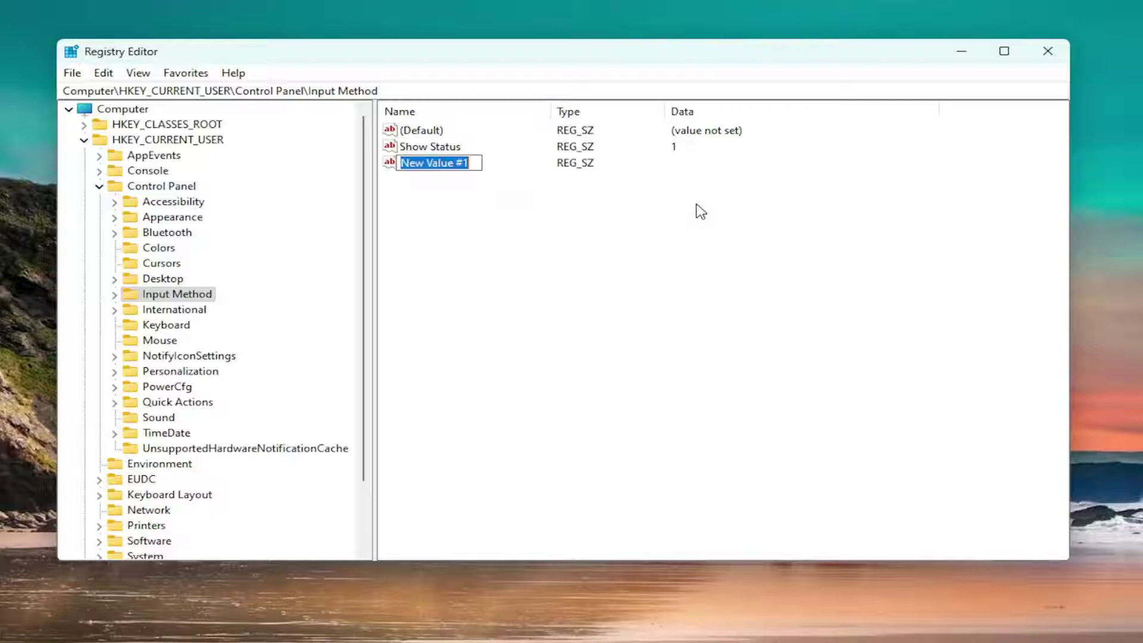
{"action": "type", "text": "E"}
{"action": "type", "text": "na"}
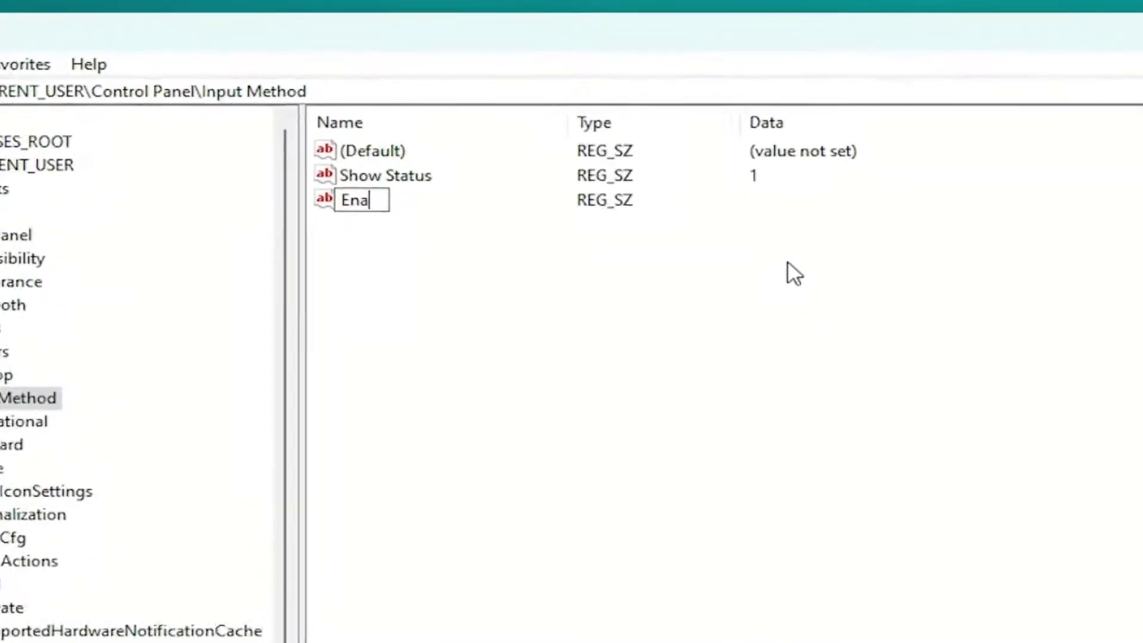
{"action": "type", "text": "bleHex"}
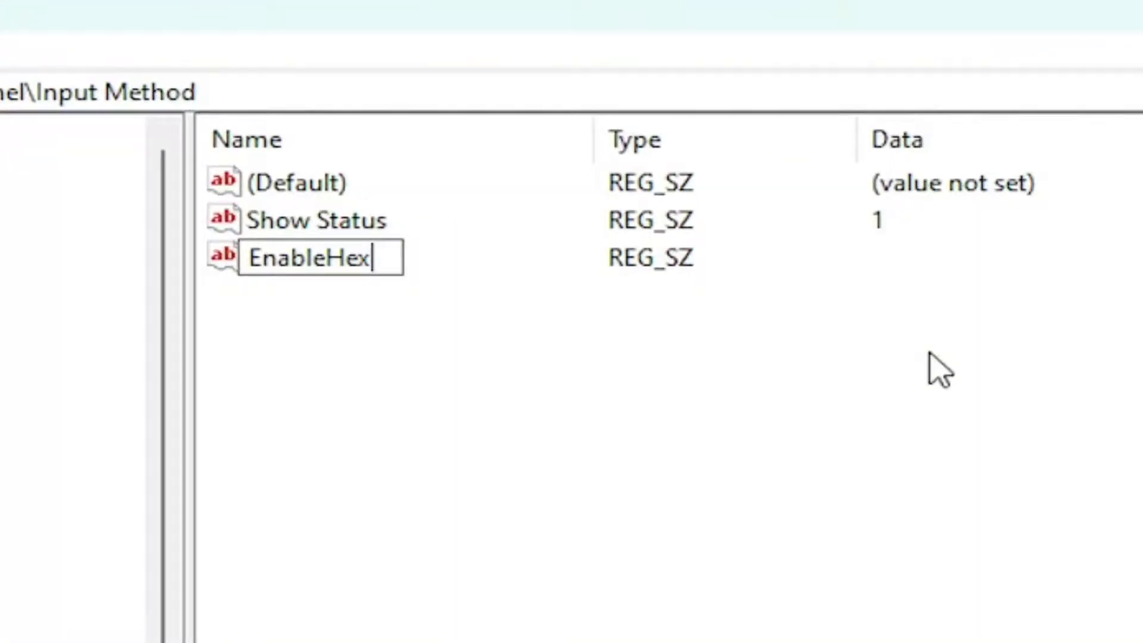
{"action": "type", "text": "Numpa"}
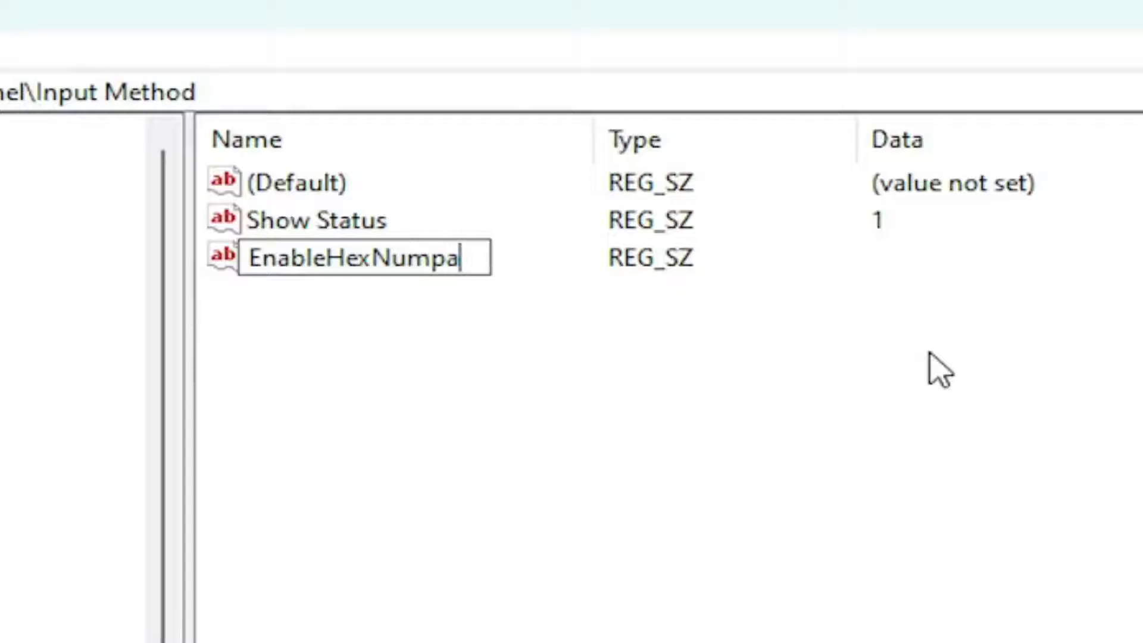
{"action": "type", "text": "d"}
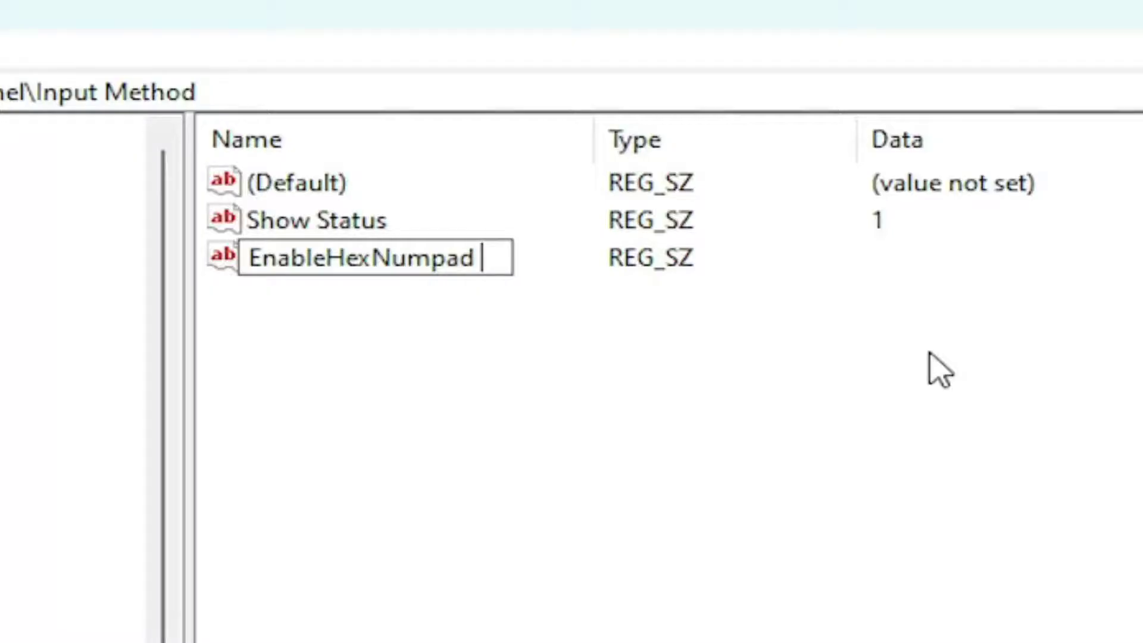
{"action": "key", "text": "BackSpace"}
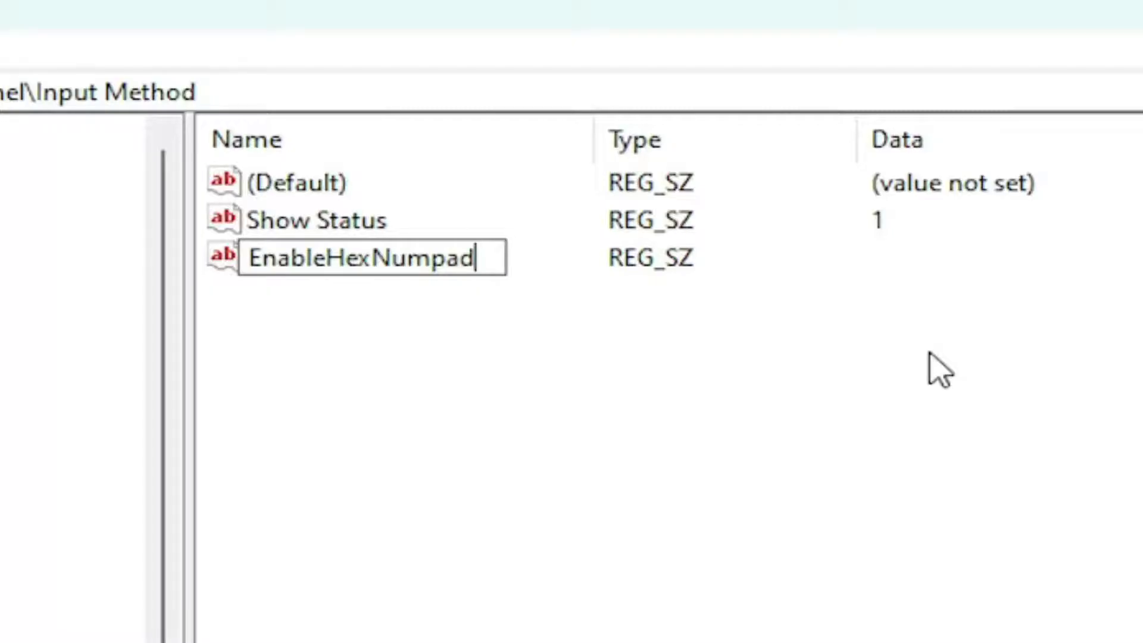
{"action": "key", "text": "Return"}
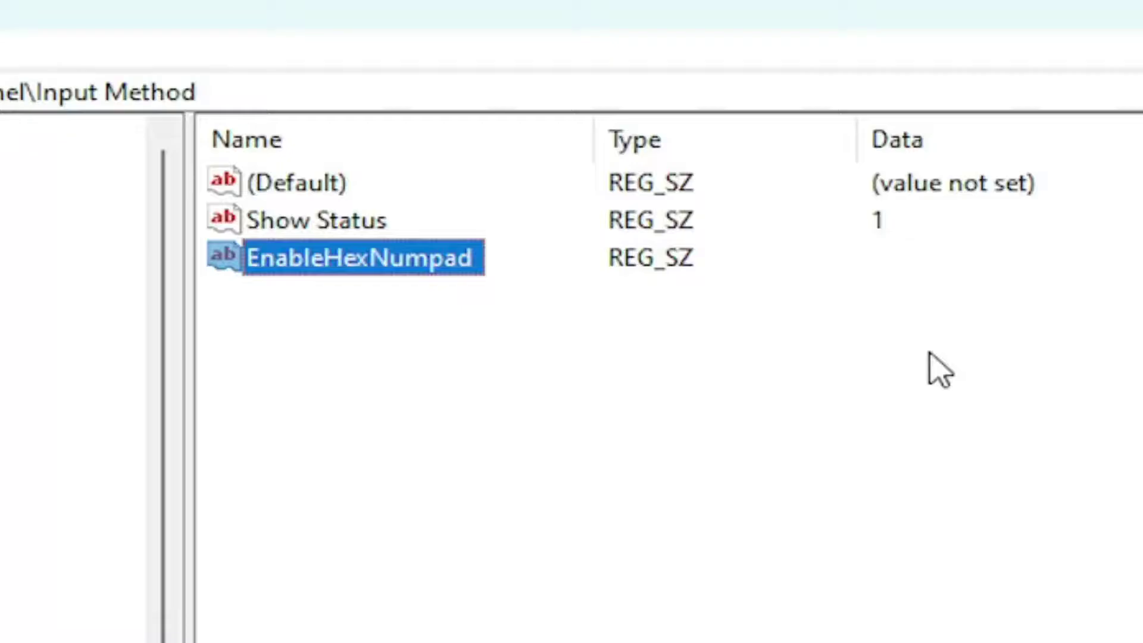
Set EnableHexNumpad's value data to 1, then collapse the key tree back up
{"action": "double_click", "coordinate": [445, 264]}
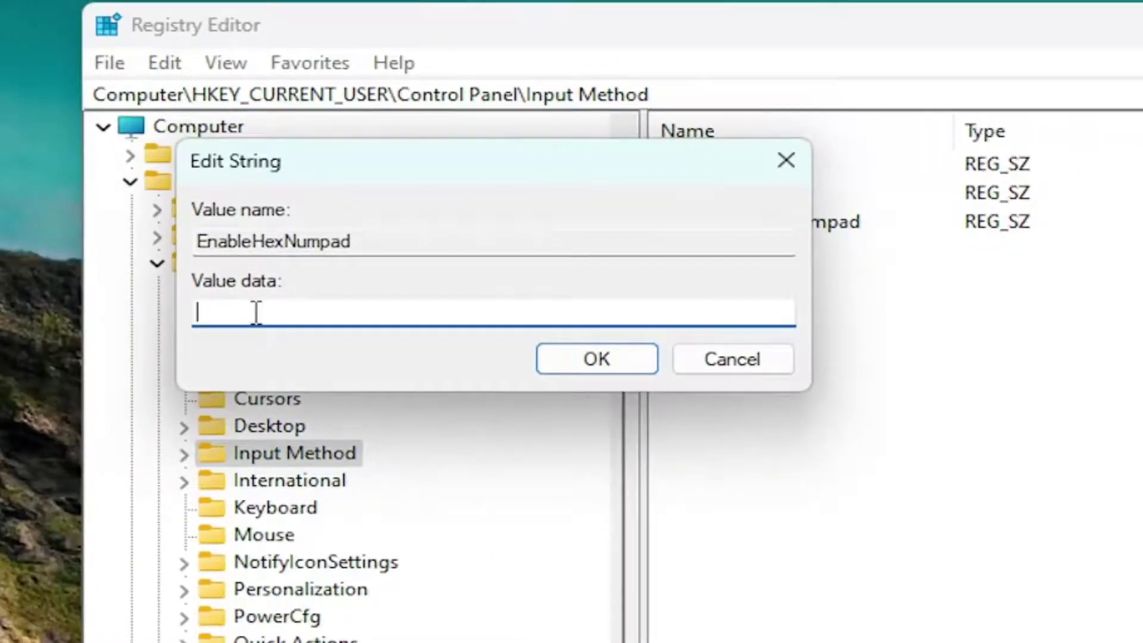
{"action": "type", "text": "1"}
{"action": "left_click", "coordinate": [584, 360]}
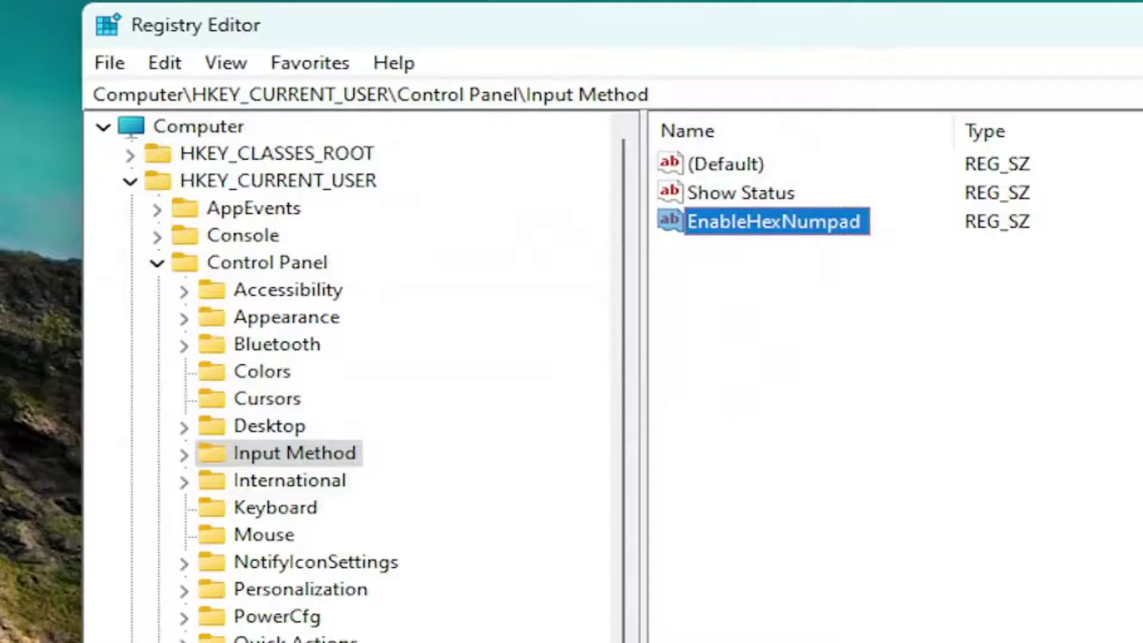
{"action": "left_click", "coordinate": [209, 268]}
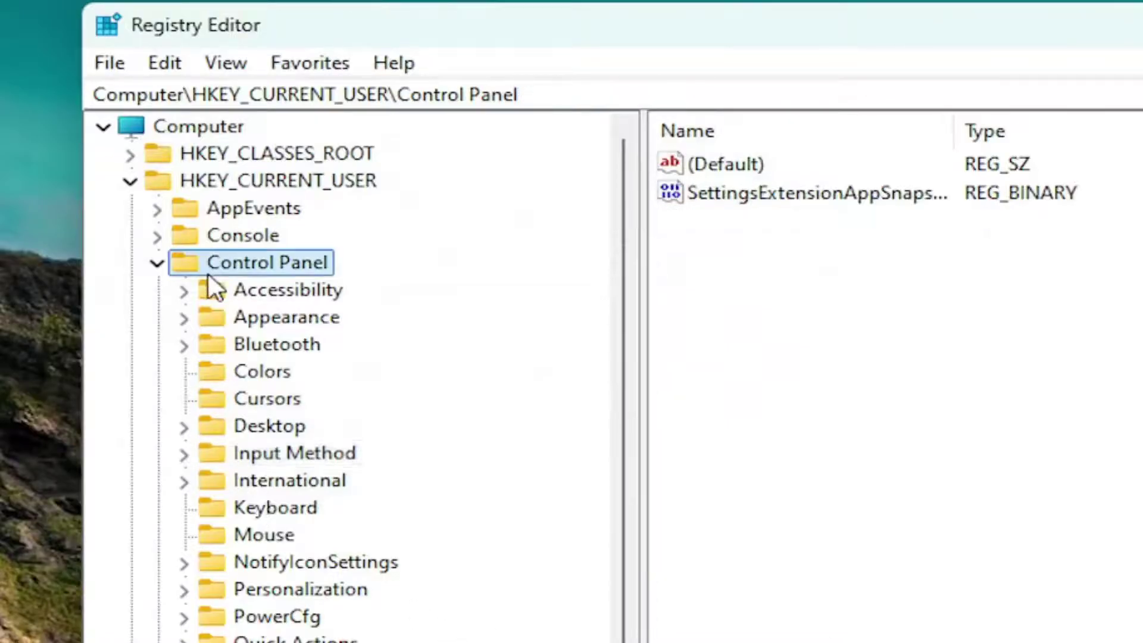
{"action": "key", "text": "Left"}
{"action": "key", "text": "Left"}
{"action": "key", "text": "Left"}
{"action": "key", "text": "Left"}
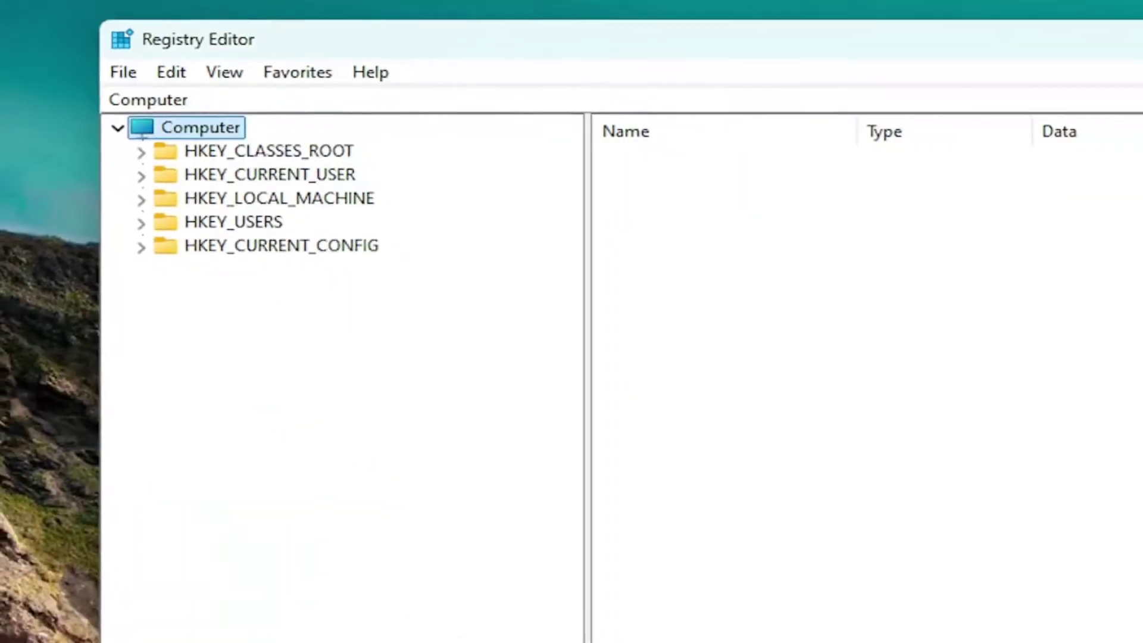
Leave Registry Editor and bring up the Win+X quick-link menu
{"action": "key", "text": "super+x"}
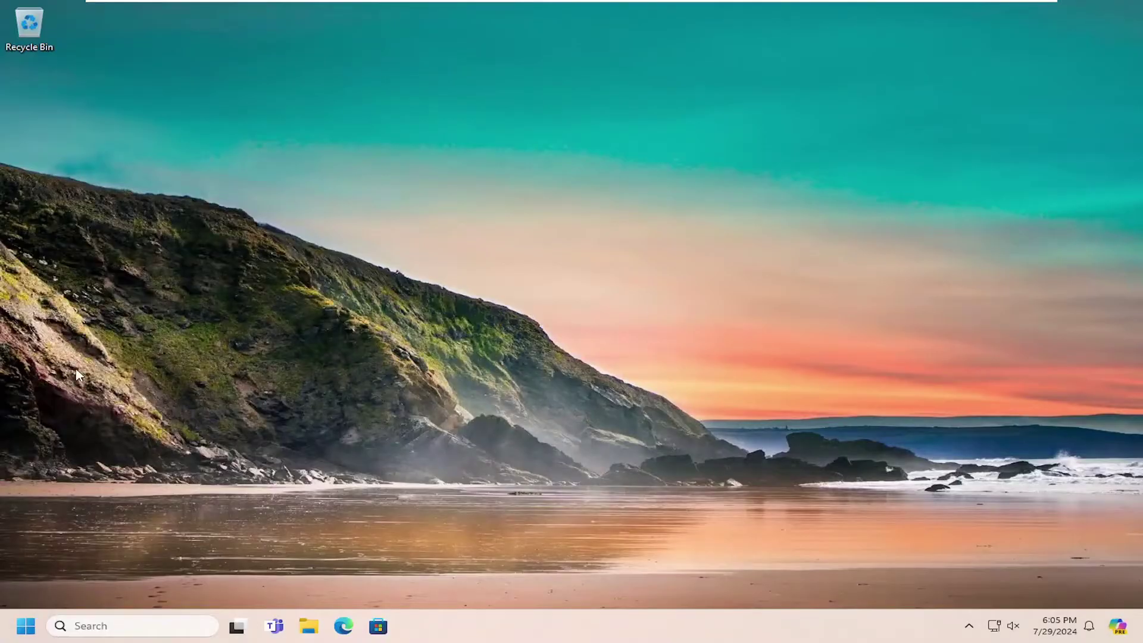
{"action": "left_click", "coordinate": [26, 625]}
{"action": "type", "text": "character Map"}
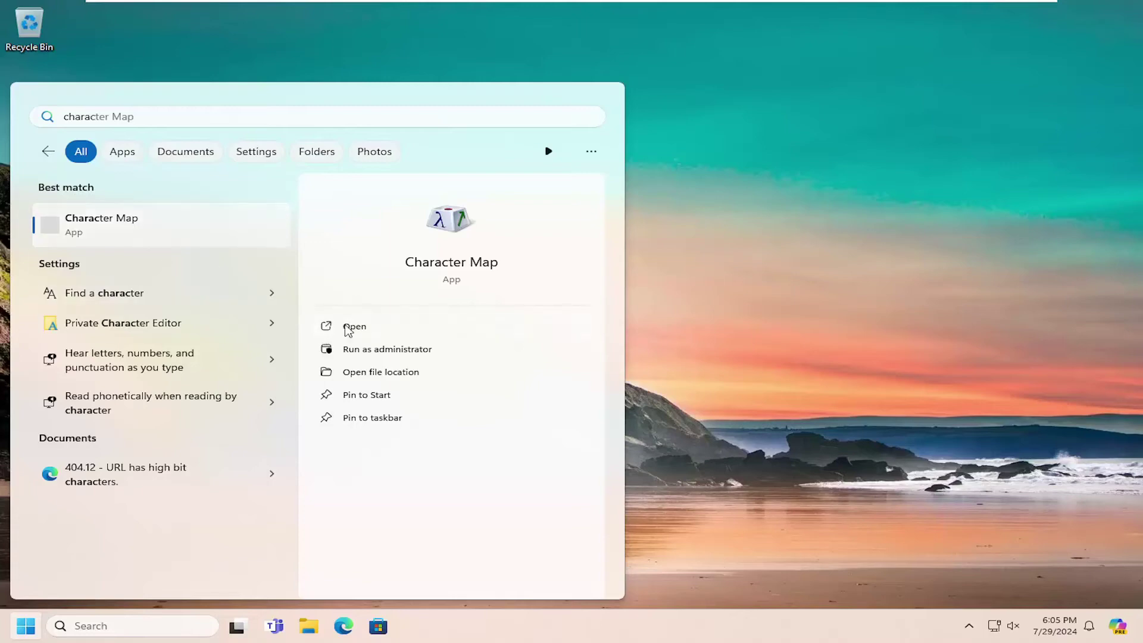
{"action": "left_click", "coordinate": [141, 218]}
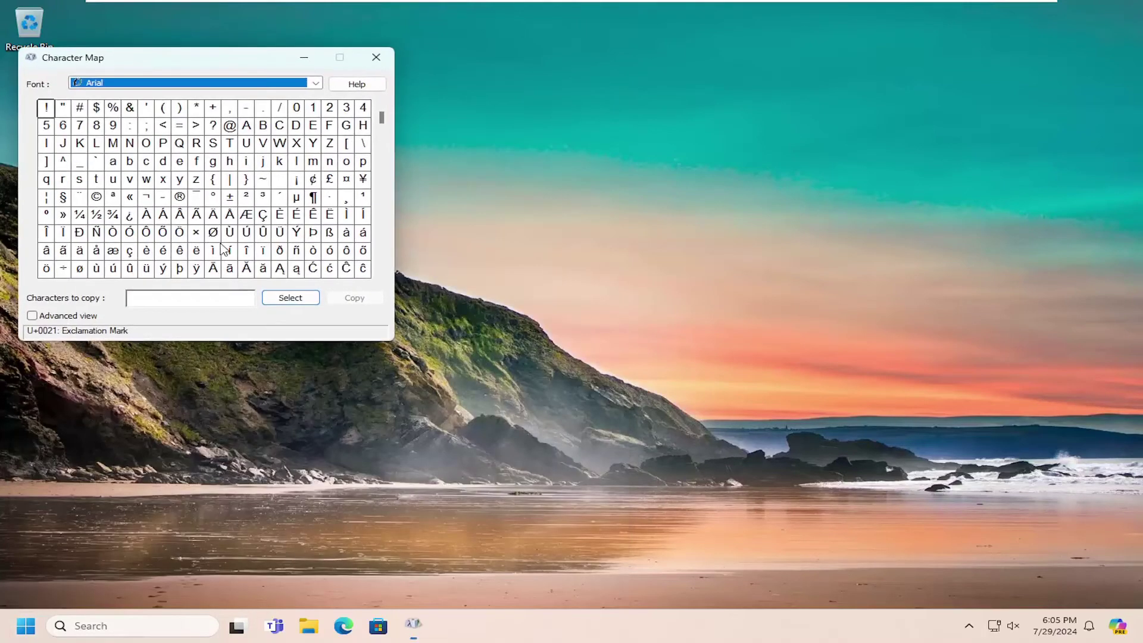
{"action": "left_click", "coordinate": [640, 131]}
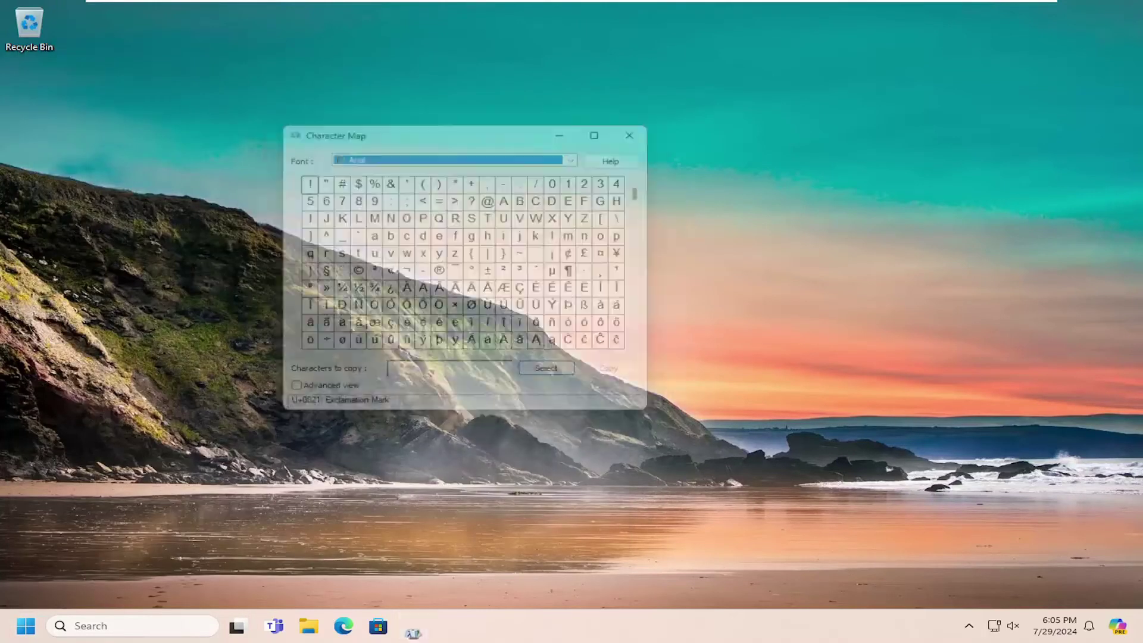